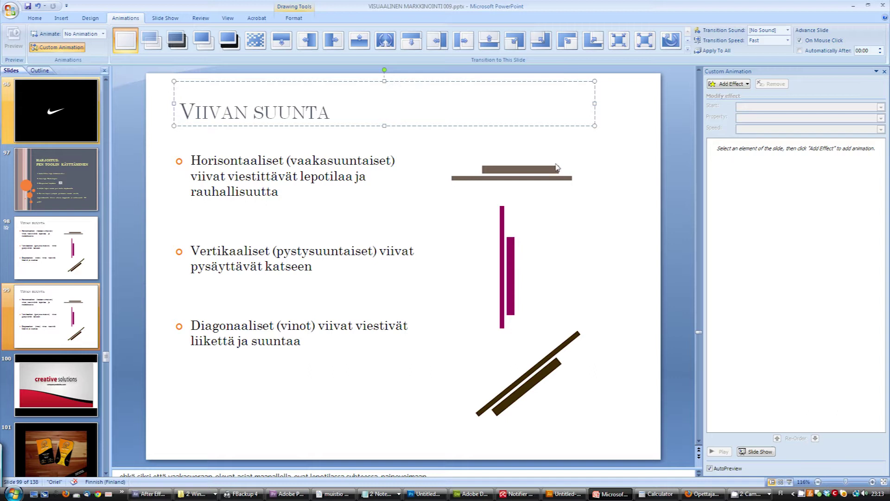
- Make the bulleted text fade in one paragraph at a time
click(513, 175)
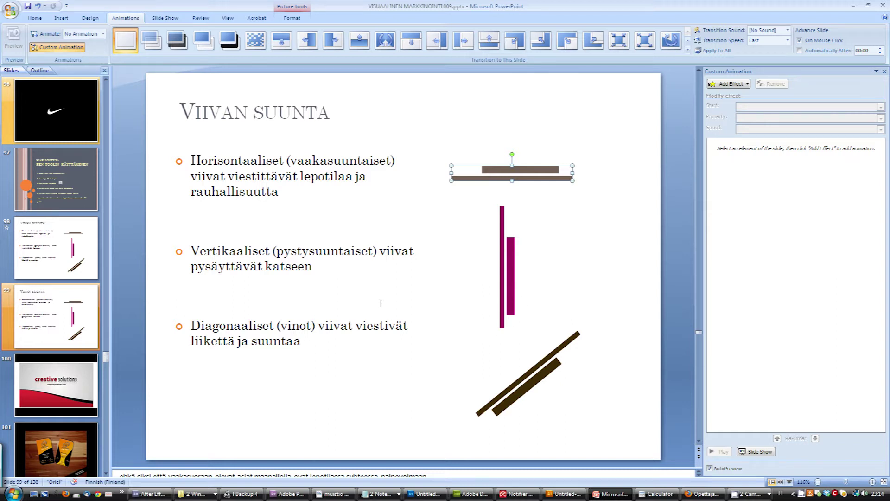
click(267, 176)
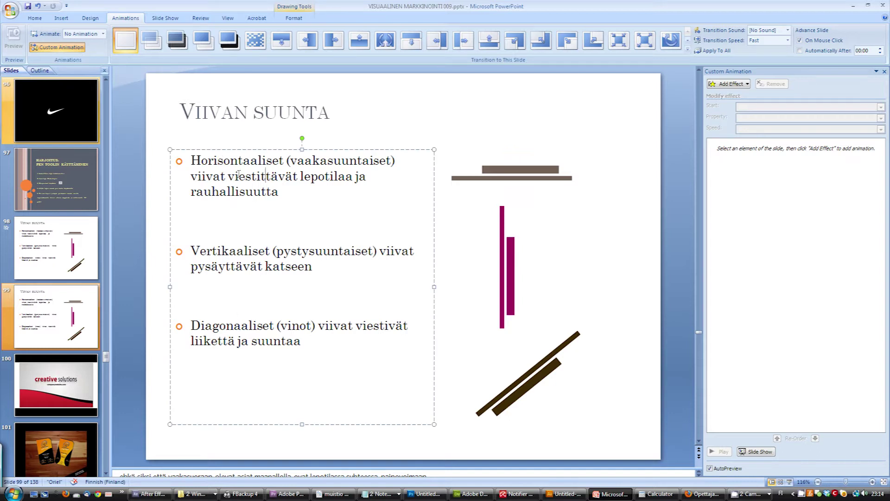
click(103, 34)
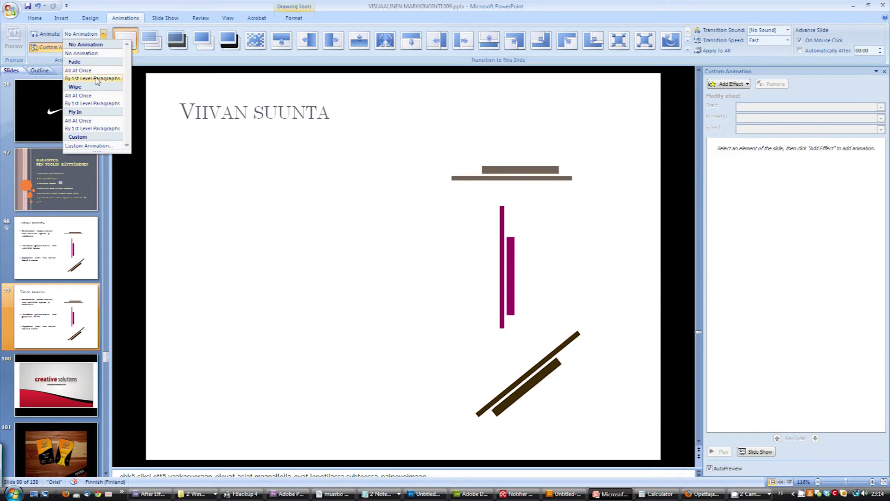
click(96, 80)
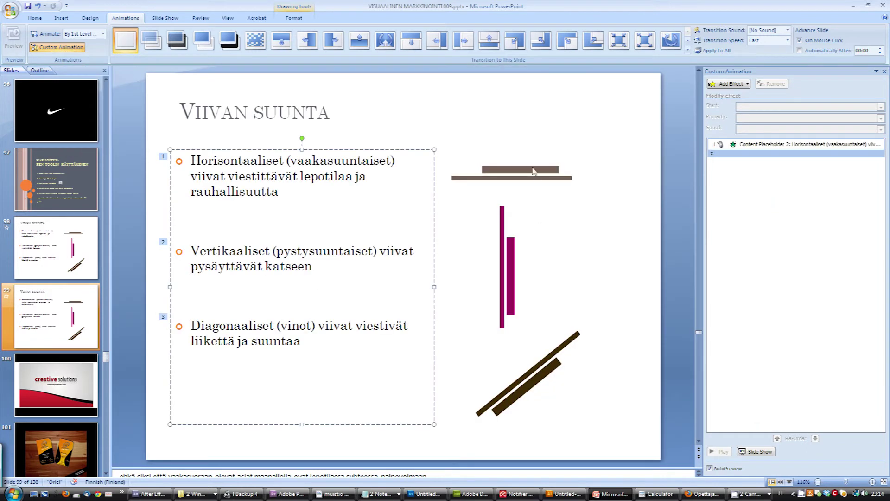
- Apply a Fade entrance to the horizontal, vertical and diagonal line pictures
click(533, 171)
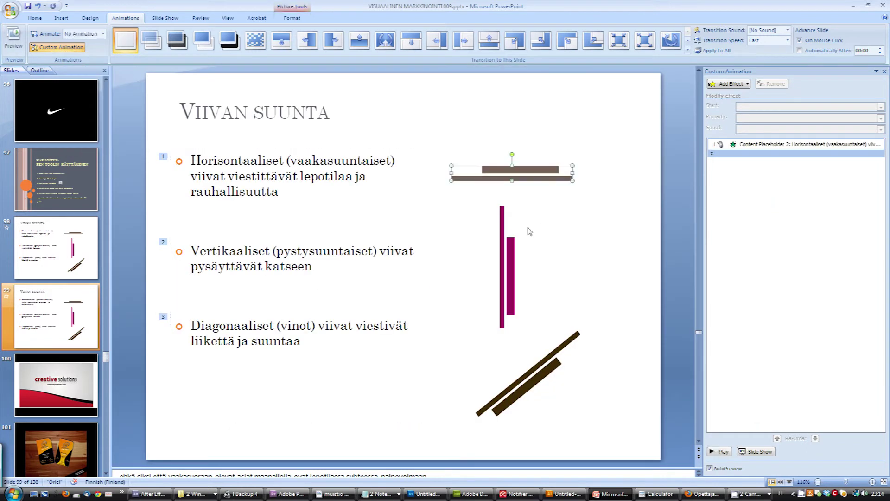
click(103, 33)
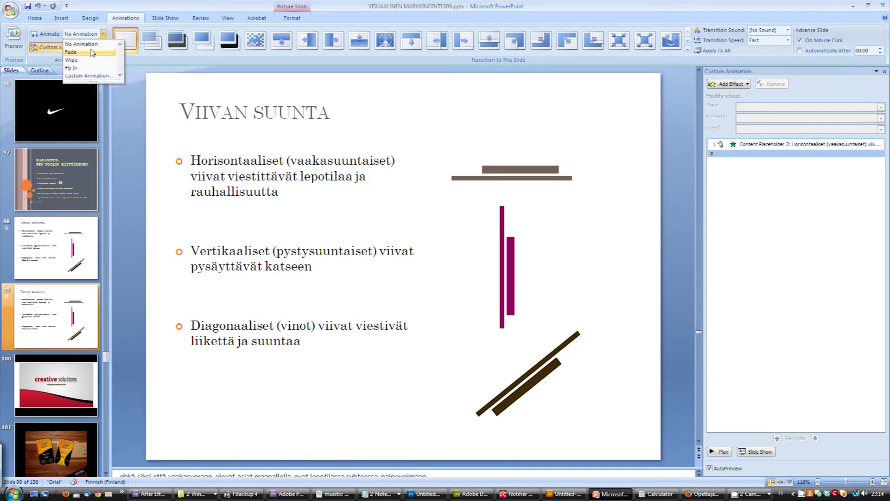
click(91, 52)
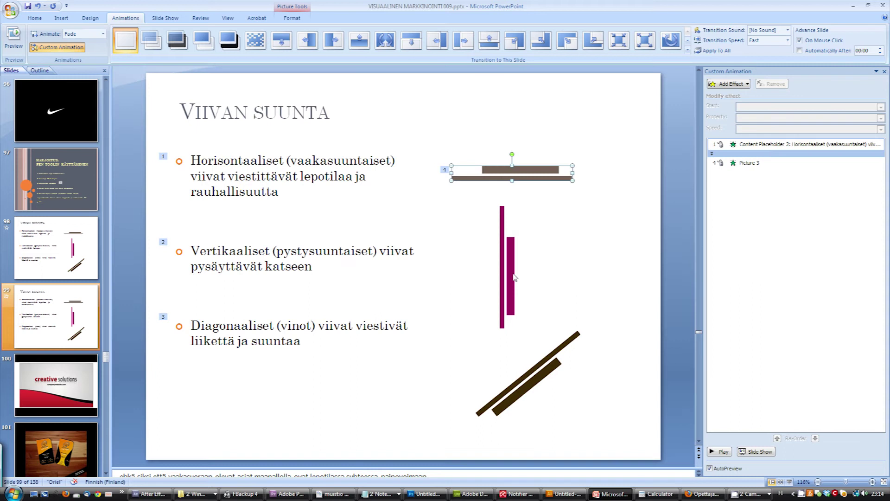
click(511, 255)
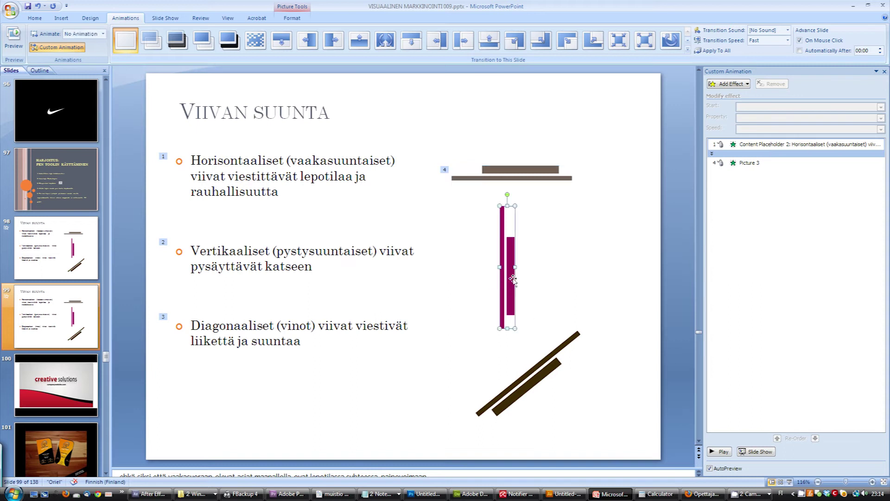
click(103, 34)
click(92, 53)
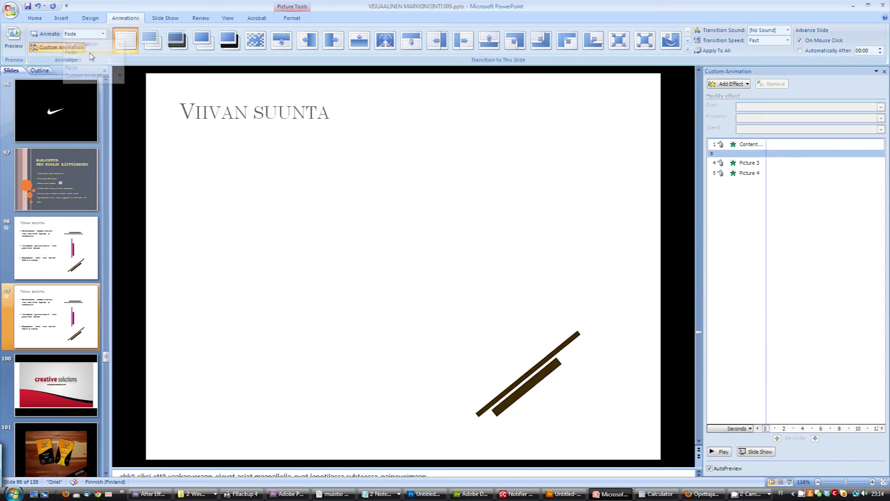
click(549, 370)
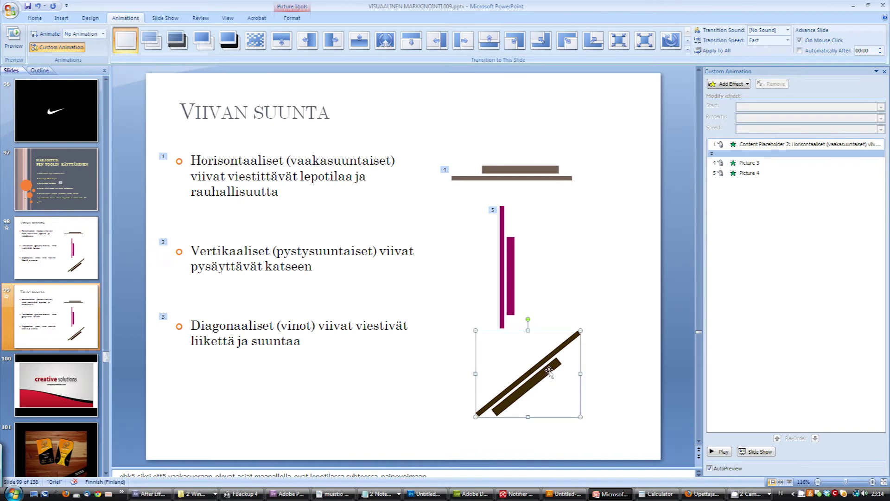
click(103, 33)
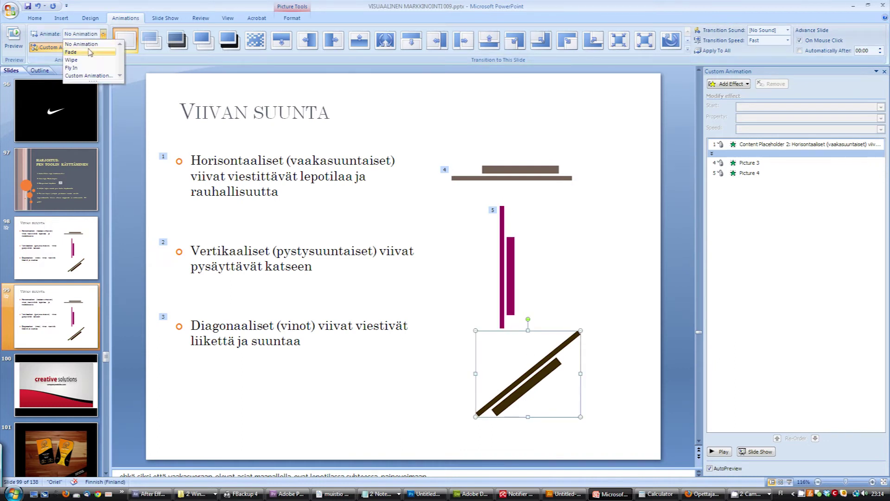
click(90, 52)
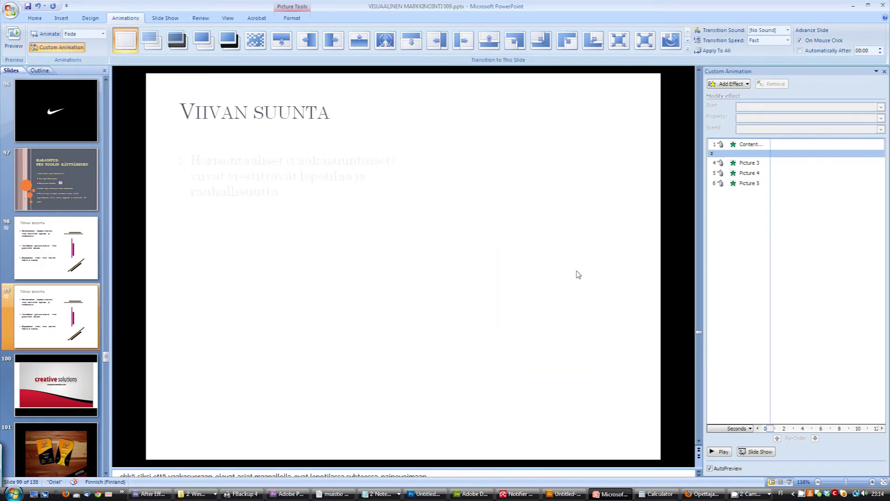
click(504, 171)
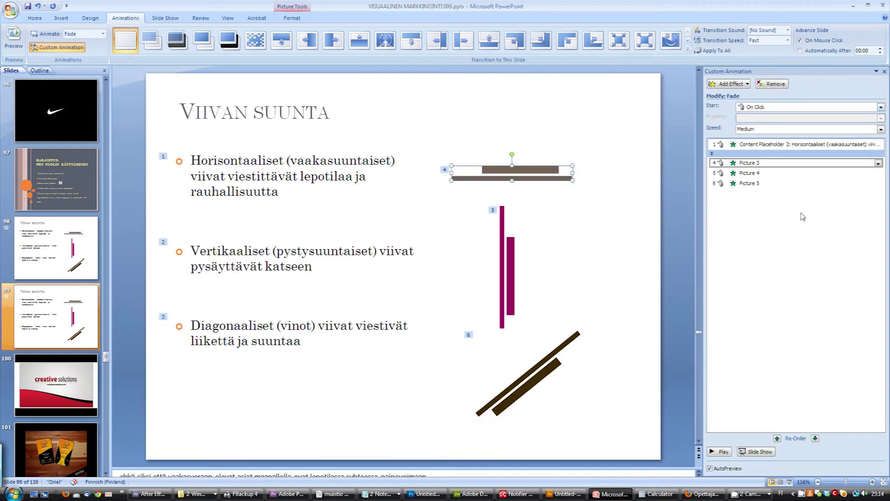
- Reorder entrances so Picture 3 and Picture 4 fade in right after the first and second bullets
click(712, 154)
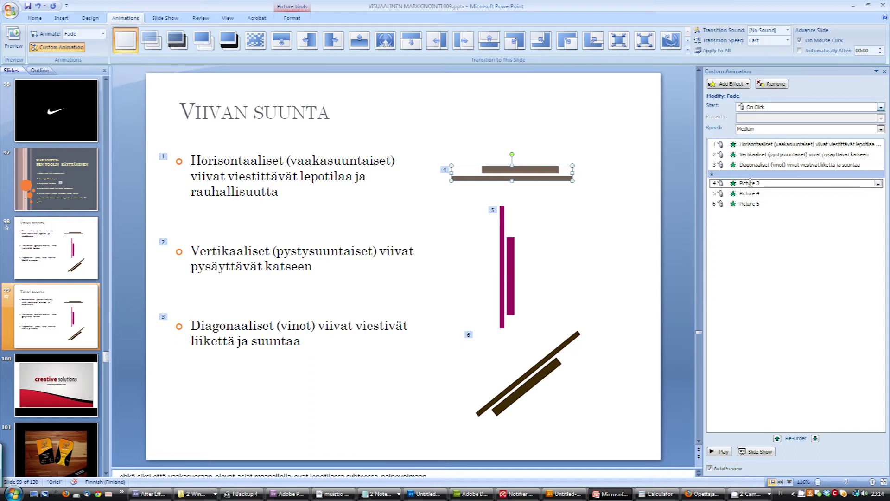
drag(750, 182, 748, 151)
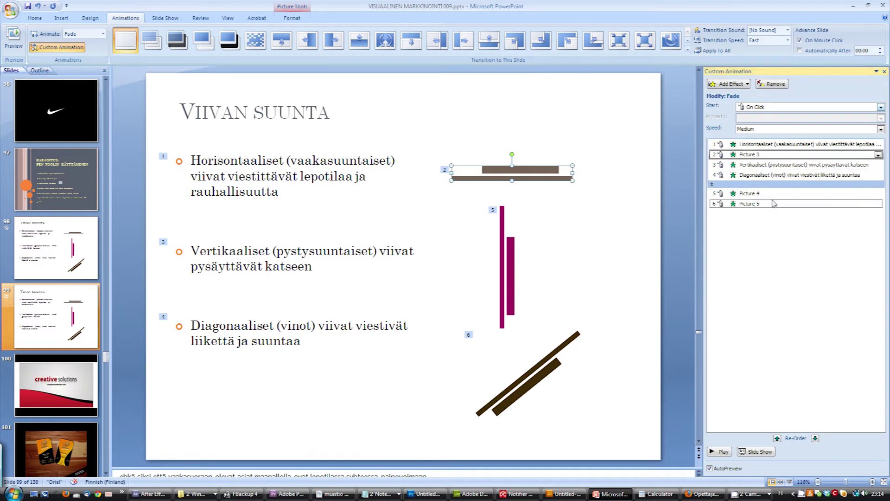
click(753, 193)
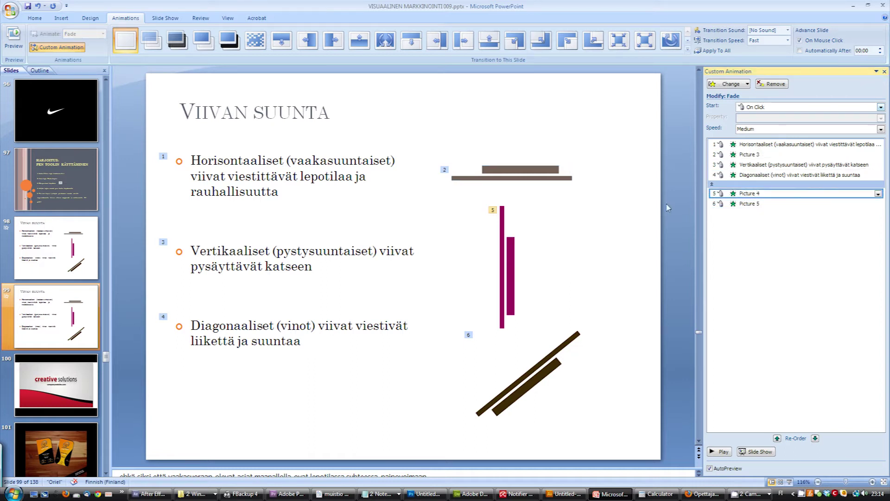
drag(748, 193, 755, 172)
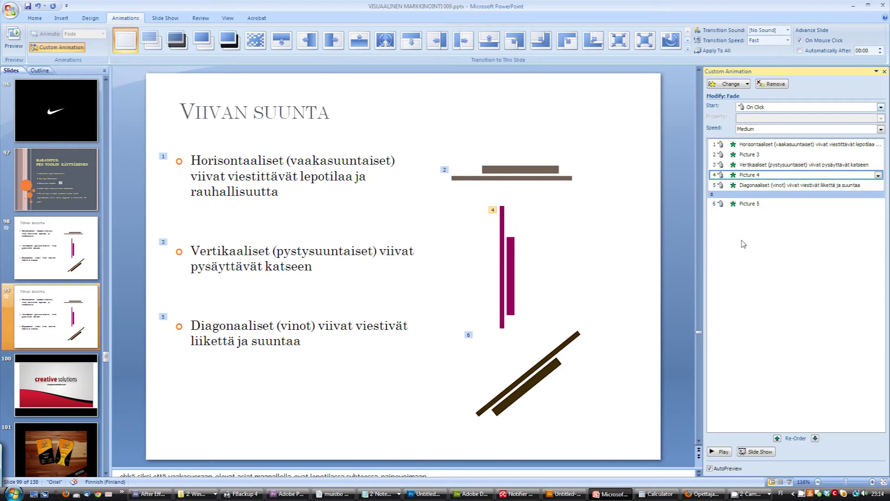
click(520, 172)
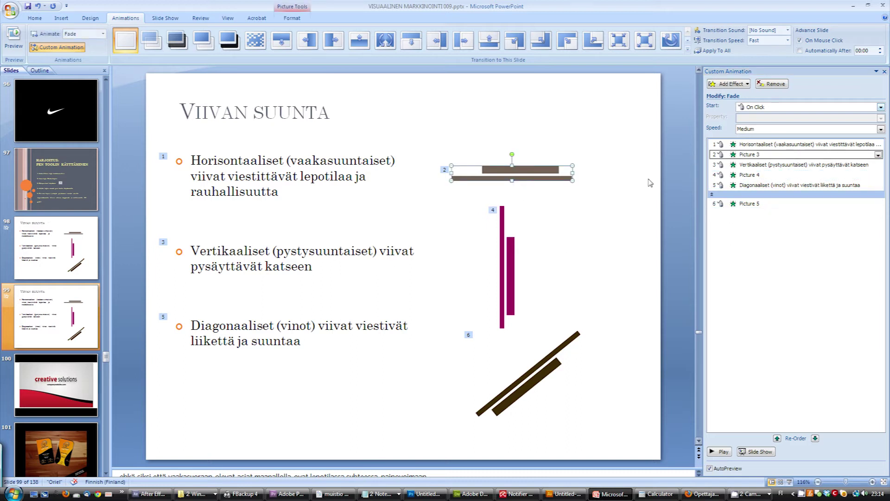
- Add a Fast Fade exit to the horizontal lines picture
click(746, 85)
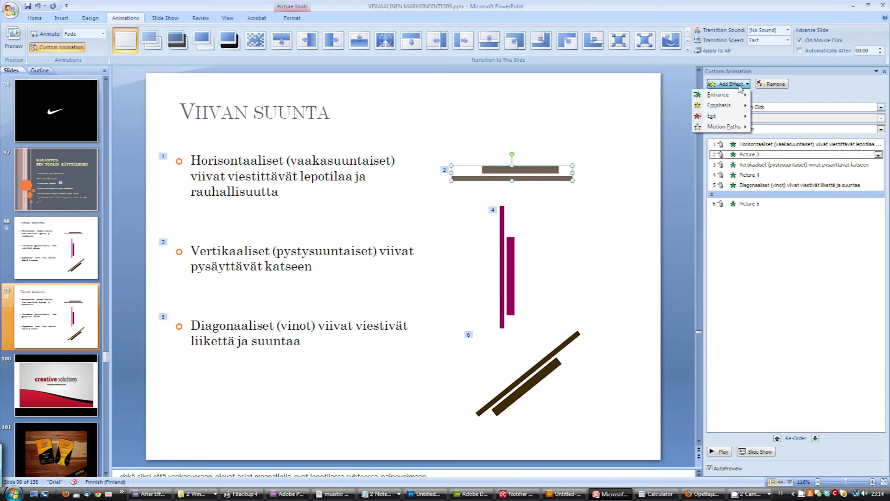
mouse_move(717, 116)
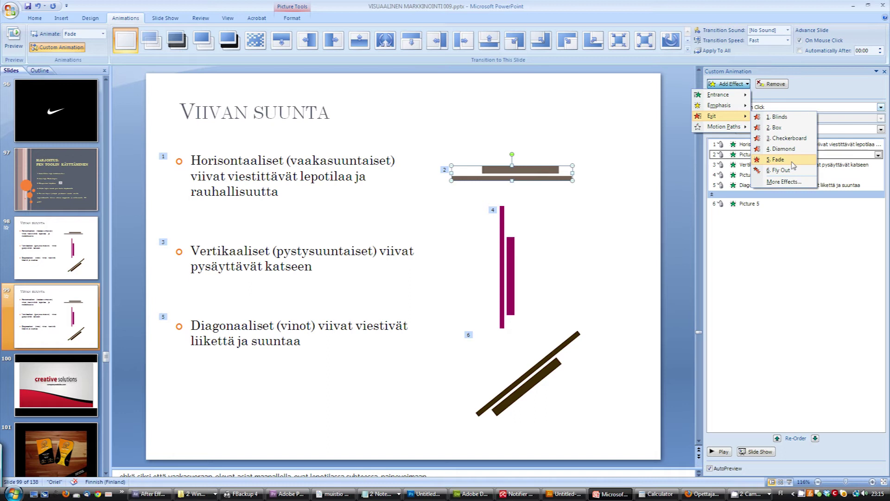
click(784, 161)
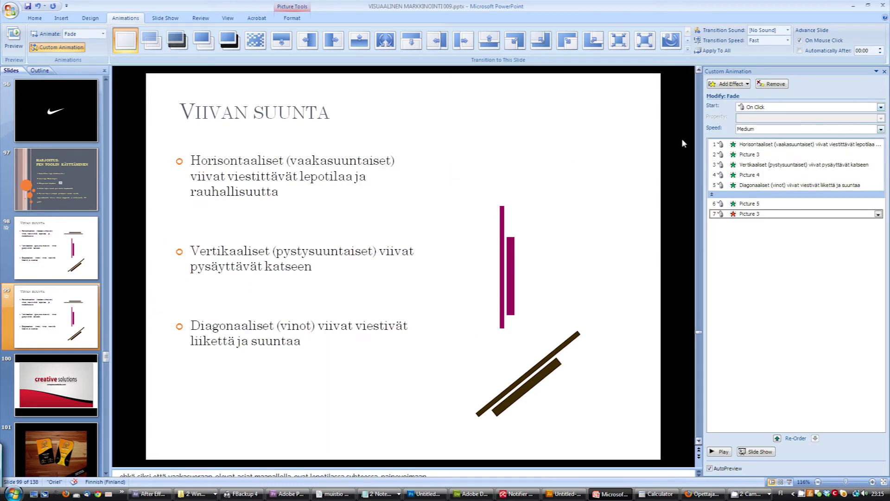
click(880, 129)
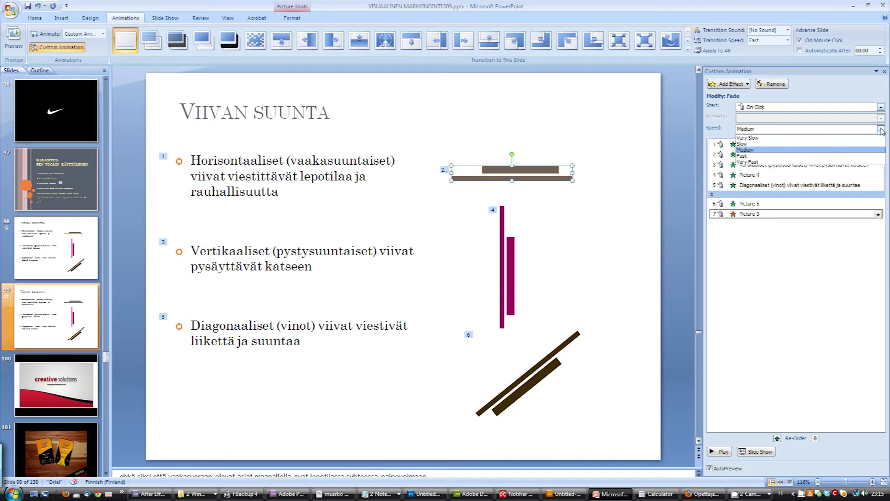
click(846, 156)
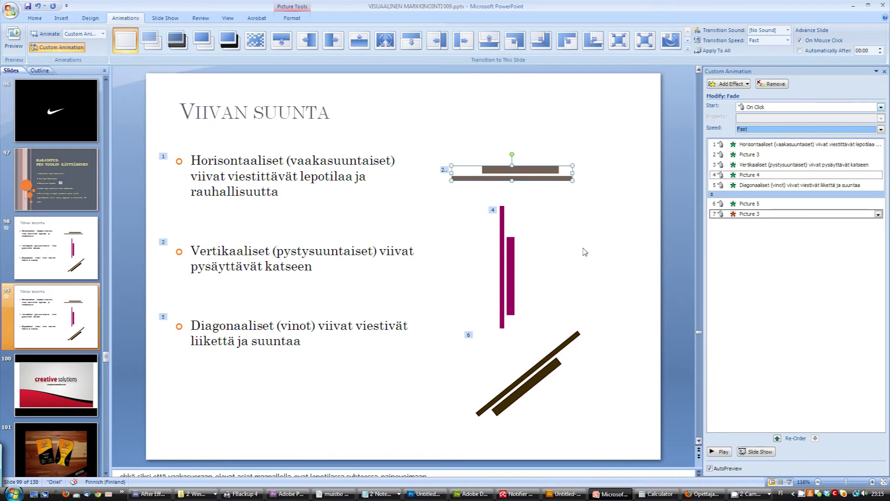
- Add a Fast Fade exit to the vertical magenta lines picture
click(501, 271)
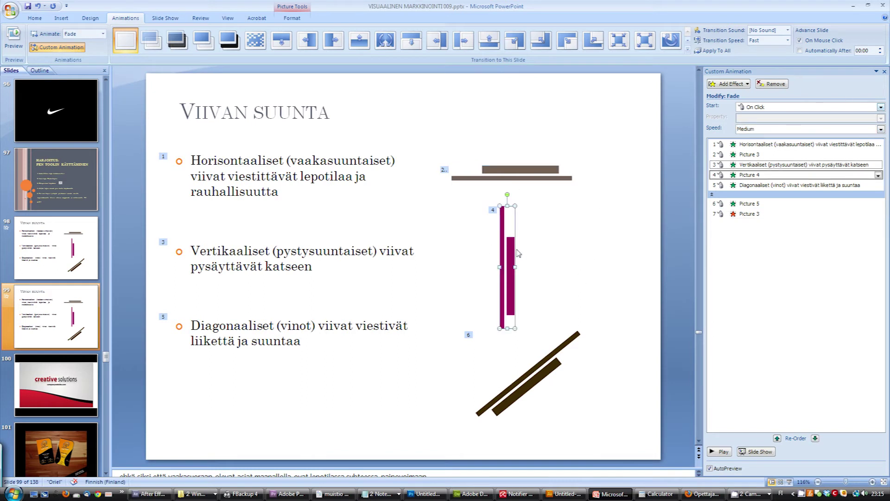
click(731, 84)
mouse_move(716, 115)
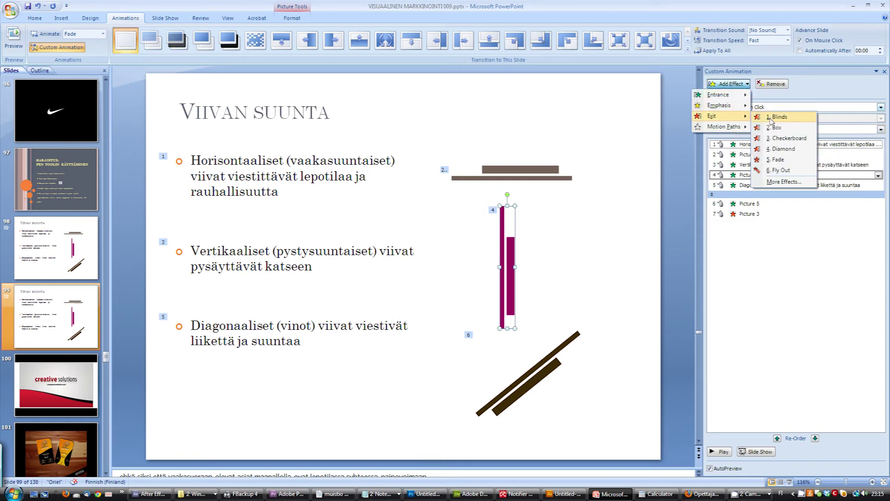
click(775, 159)
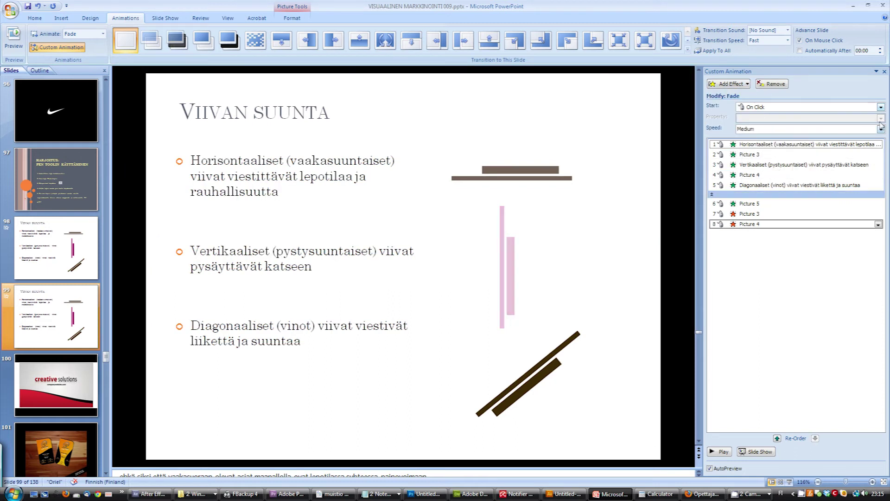
click(882, 129)
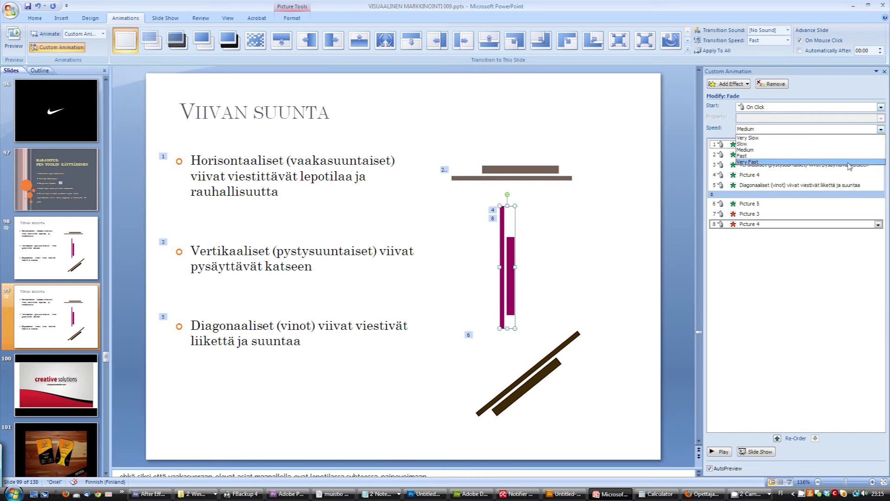
click(811, 162)
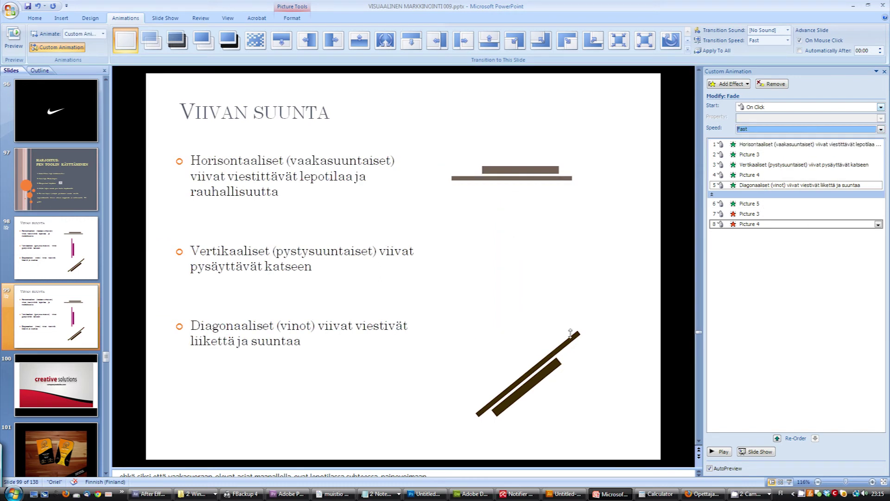
- Add a Fast Fade exit to the diagonal lines picture
click(549, 374)
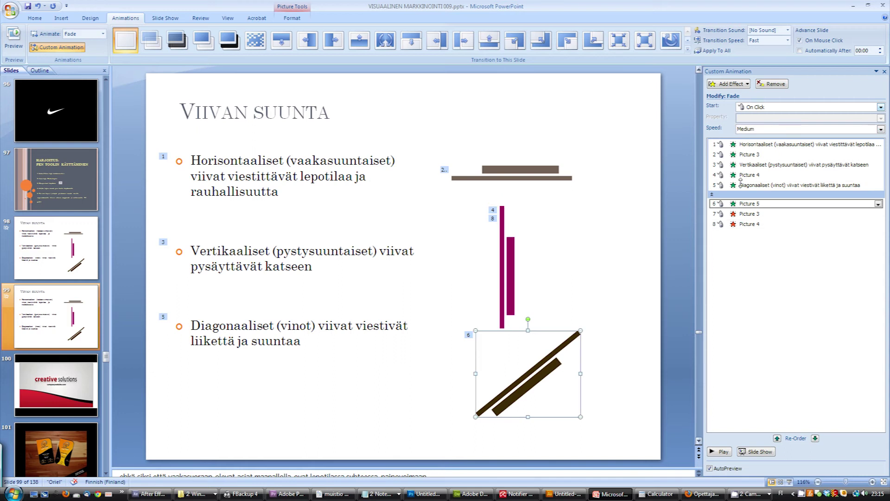
click(730, 84)
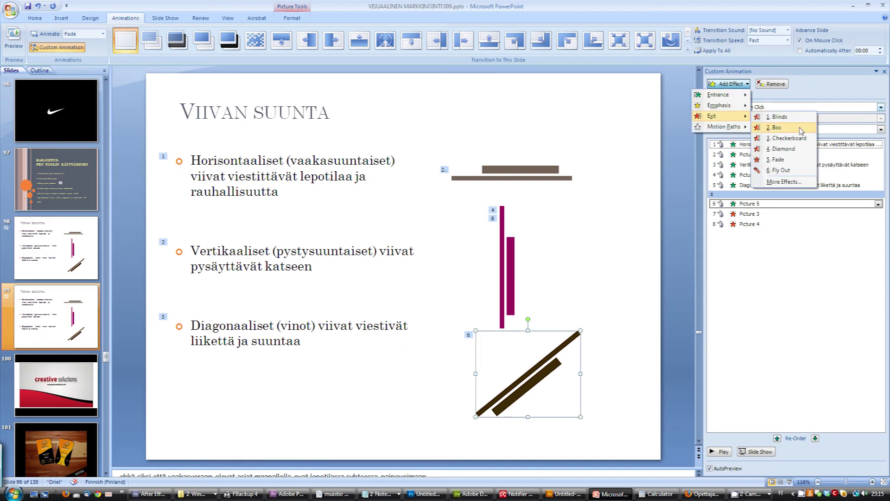
click(772, 161)
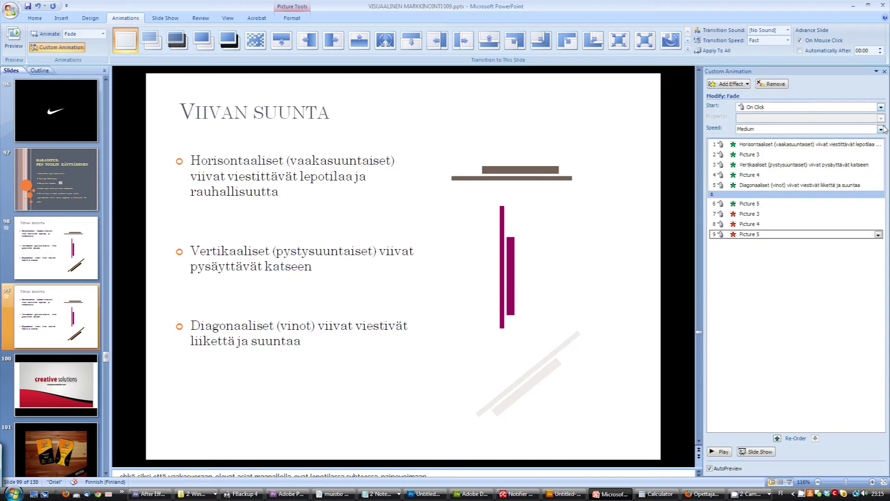
click(880, 130)
click(843, 157)
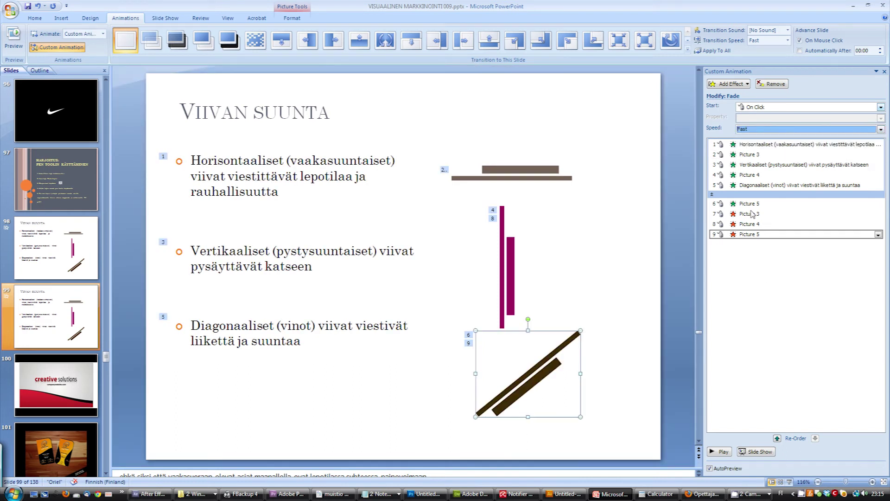
click(750, 214)
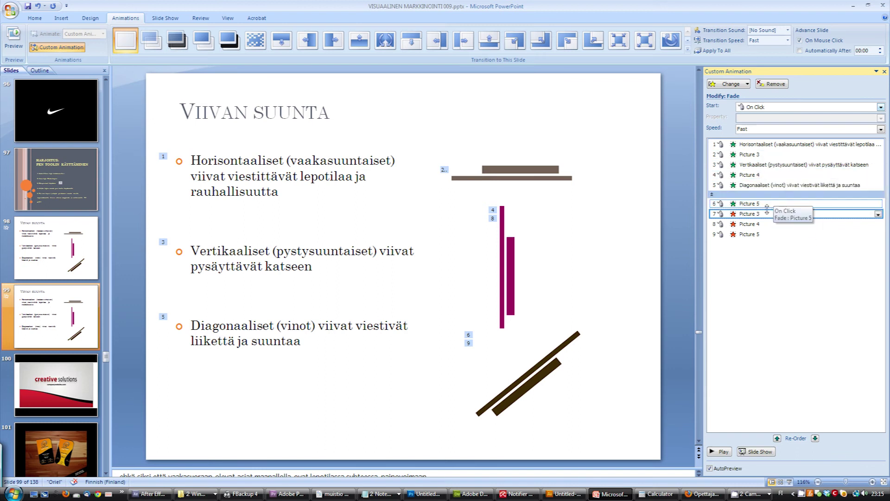
- Move the horizontal picture's exit to third and the vertical picture's exit right after its entrance
drag(752, 214, 772, 165)
click(758, 224)
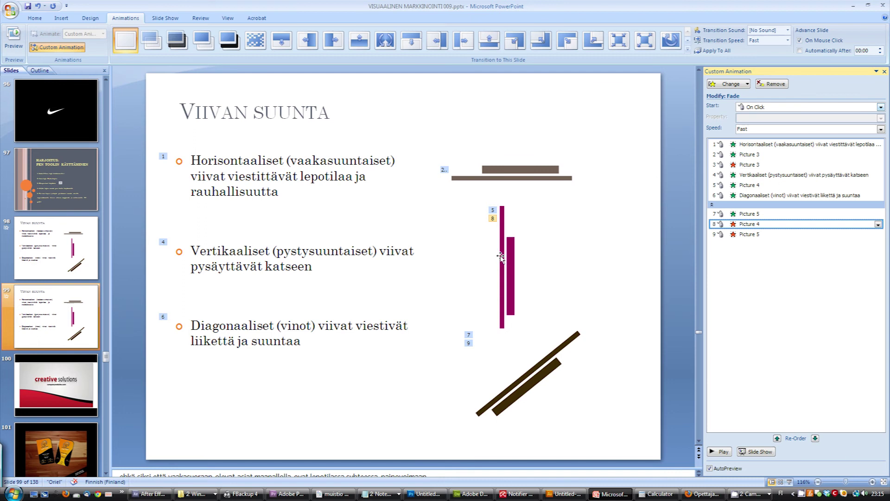
drag(752, 222, 767, 194)
click(754, 234)
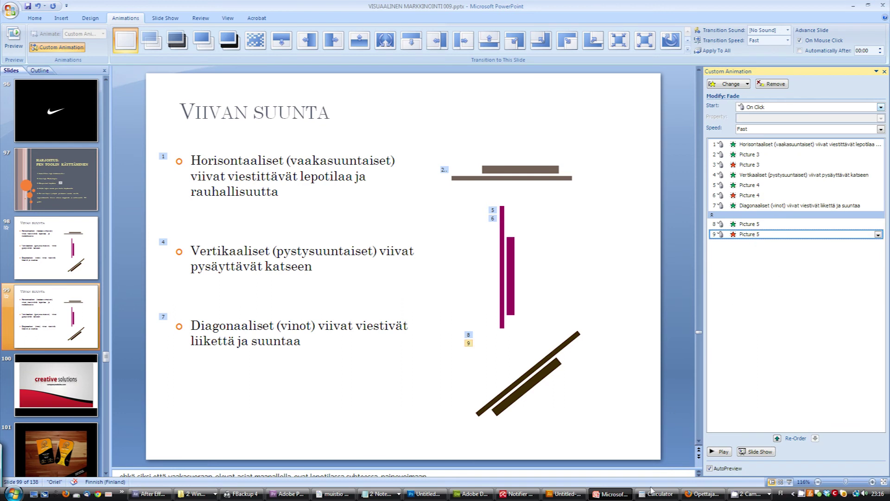
- Start the slide show from the Viivan suunta slide
click(788, 482)
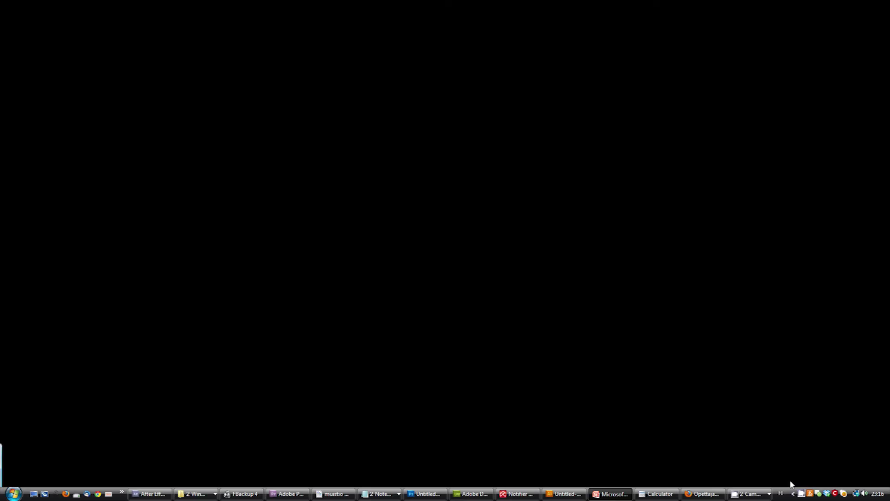